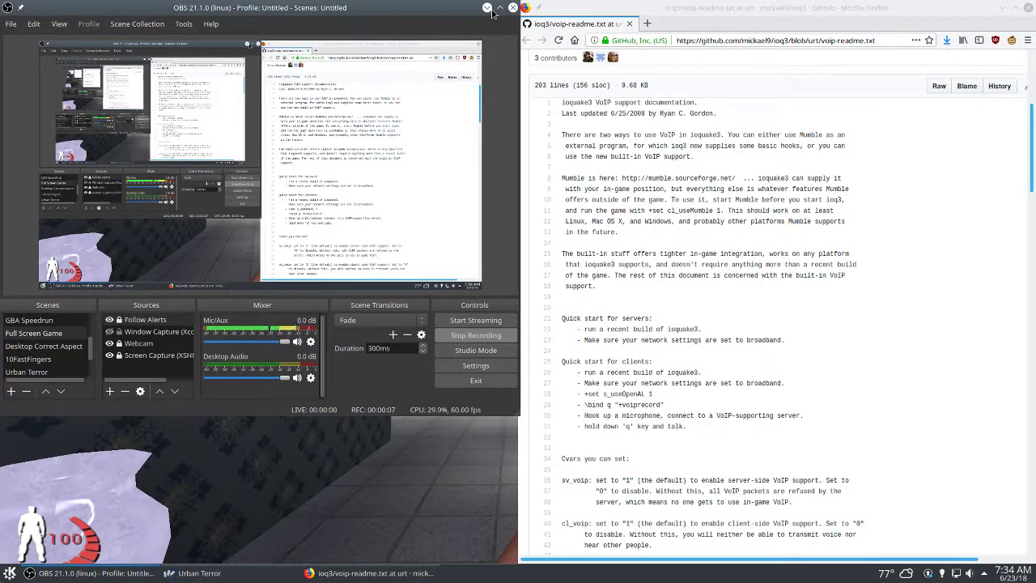
Minimize OBS and skim the ioquake3 VoIP readme's quick start, cvars and console commands.
left_click(488, 8)
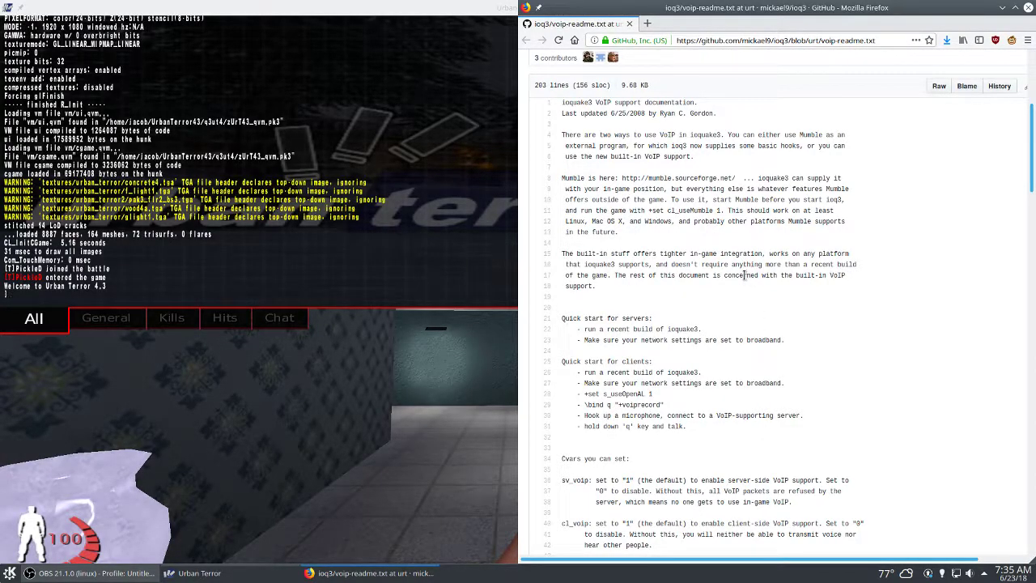
middle_click(731, 256)
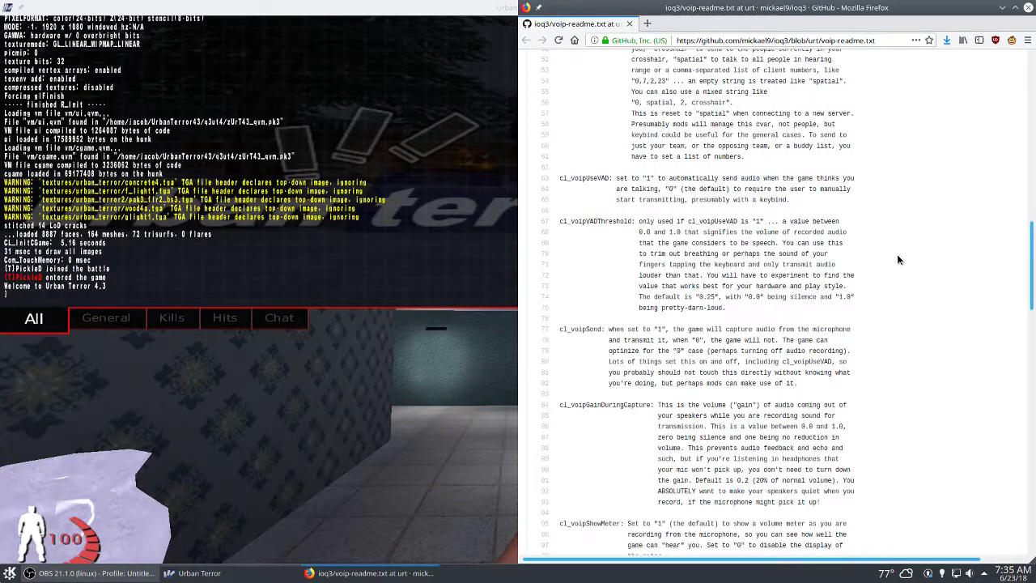
middle_click(898, 289)
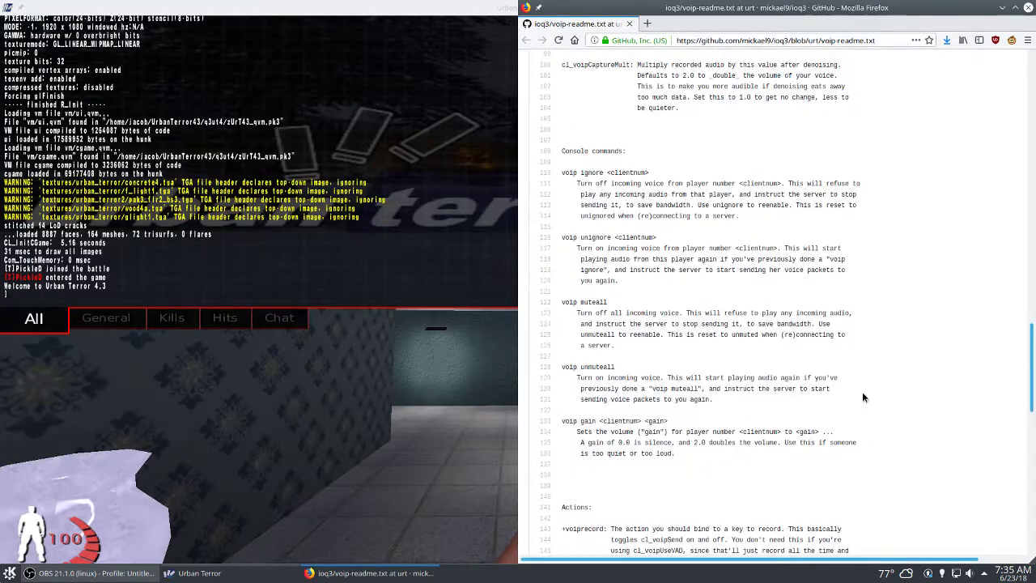
key("Home")
scroll(865, 277, "down", 5)
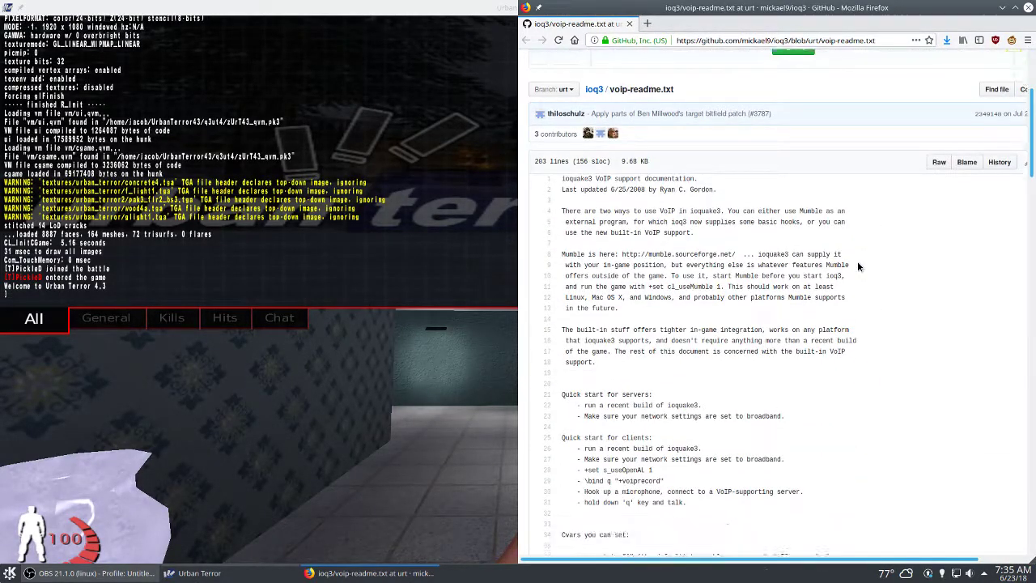
Switch to Urban Terror and bring up the console commands \bind c +voiprecord and \set s_useopenal 1 without running them.
left_click(251, 276)
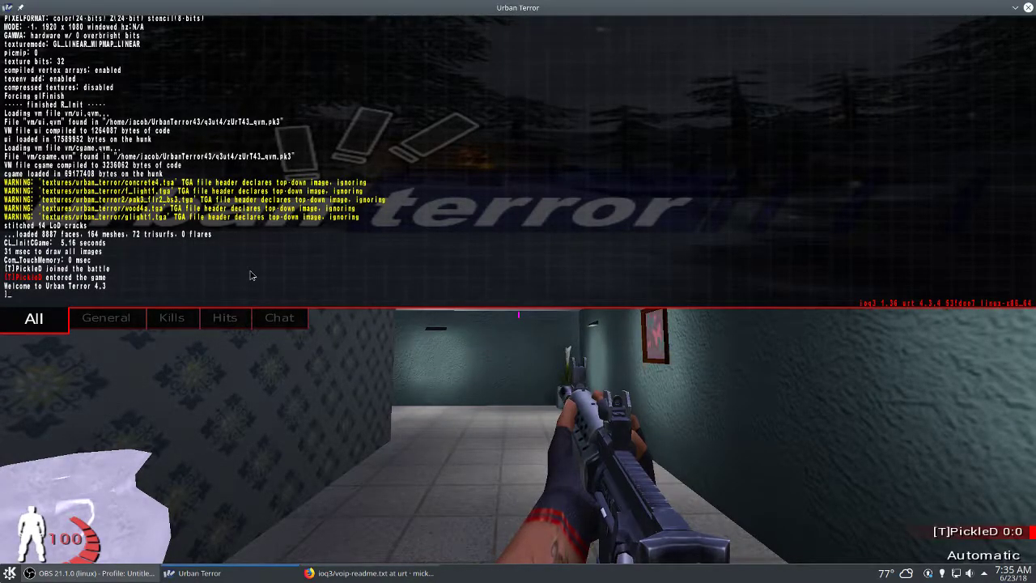
type("\\bind c +voiprecord")
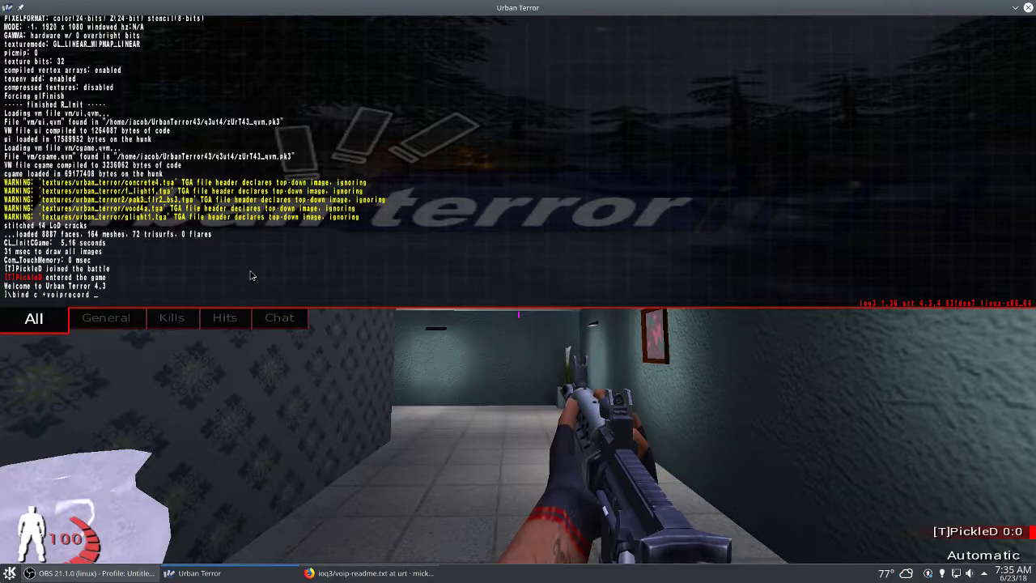
key("Up")
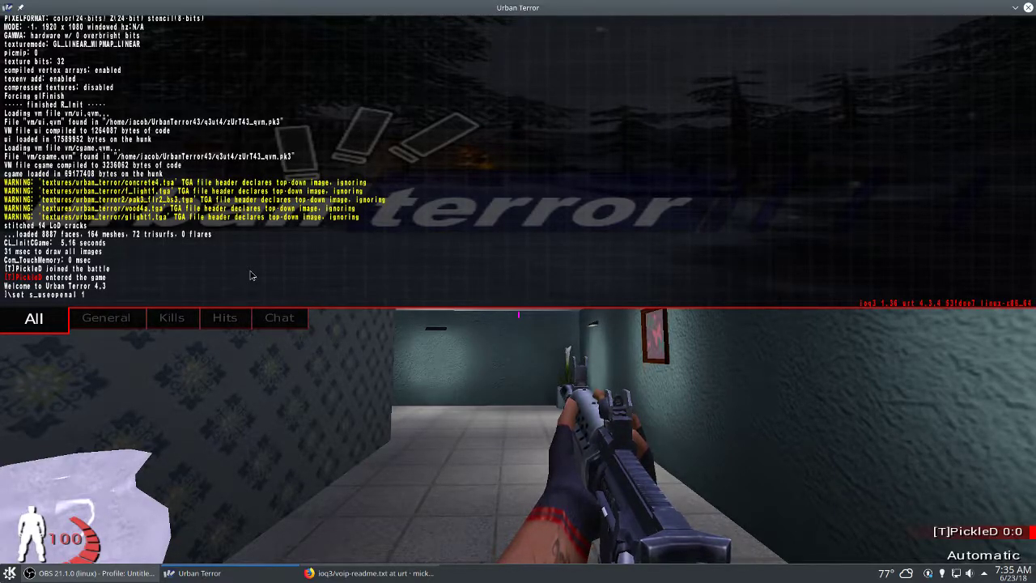
key("Up")
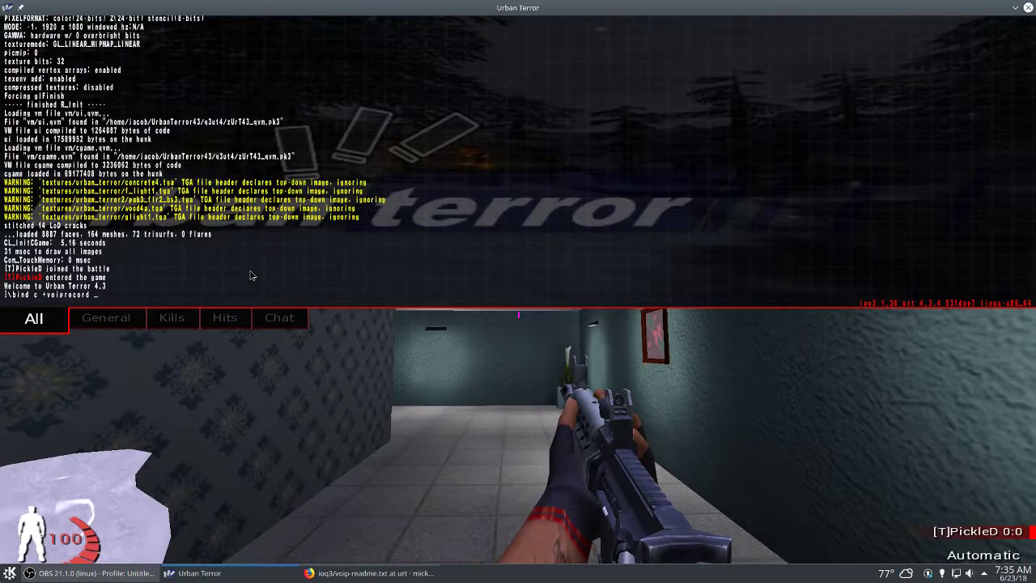
Clear the console entry and list all variables beginning with \s_al in the All view.
key("BackSpace")
key("BackSpace")
key("BackSpace")
key("BackSpace")
key("BackSpace")
key("BackSpace")
key("BackSpace")
key("BackSpace")
key("BackSpace")
key("BackSpace")
key("BackSpace")
key("BackSpace")
key("BackSpace")
key("BackSpace")
key("BackSpace")
key("BackSpace")
key("BackSpace")
key("BackSpace")
key("BackSpace")
key("ctrl+Left")
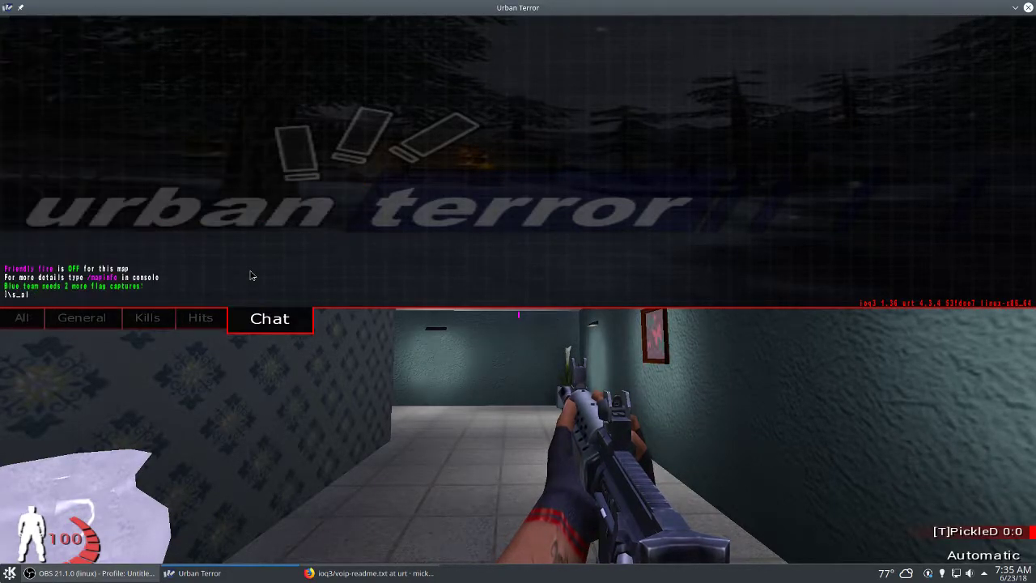
key("ctrl+Right")
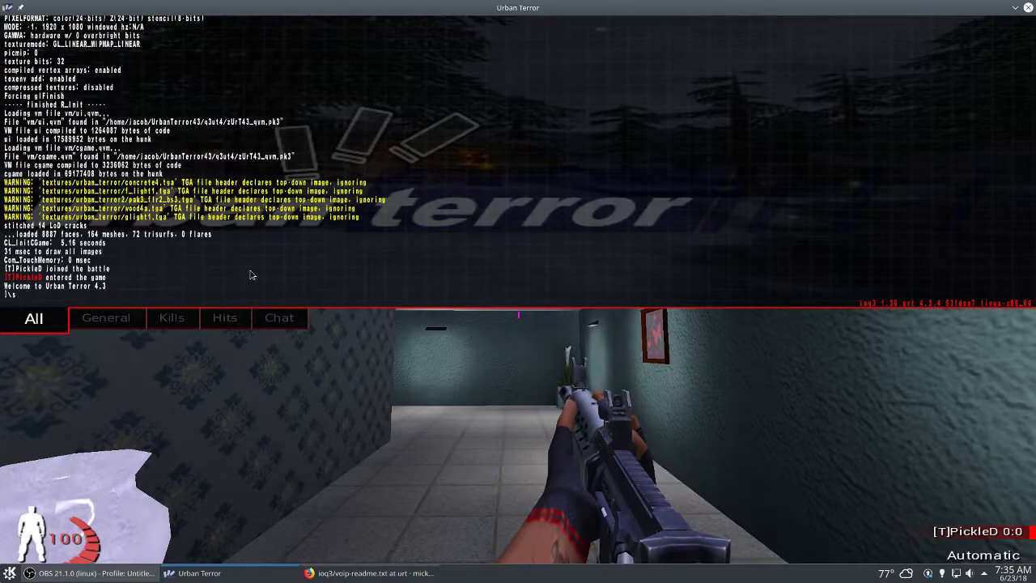
key("ctrl+l")
type("\\s_al")
key("Tab")
key("Tab")
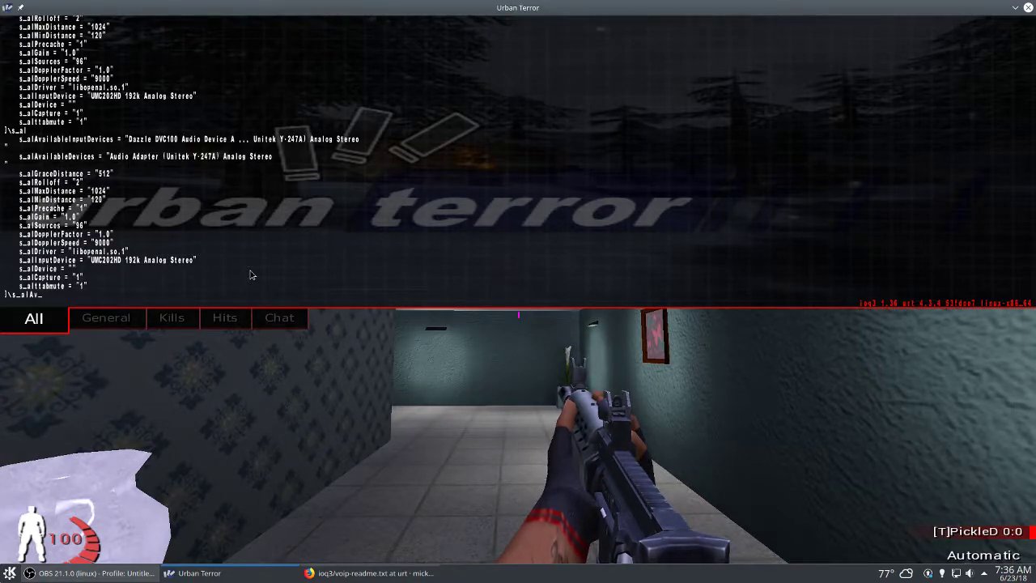
Query \s_alAvailableInputDevices in the console to see the available audio input devices.
key("Tab")
type("I")
key("Tab")
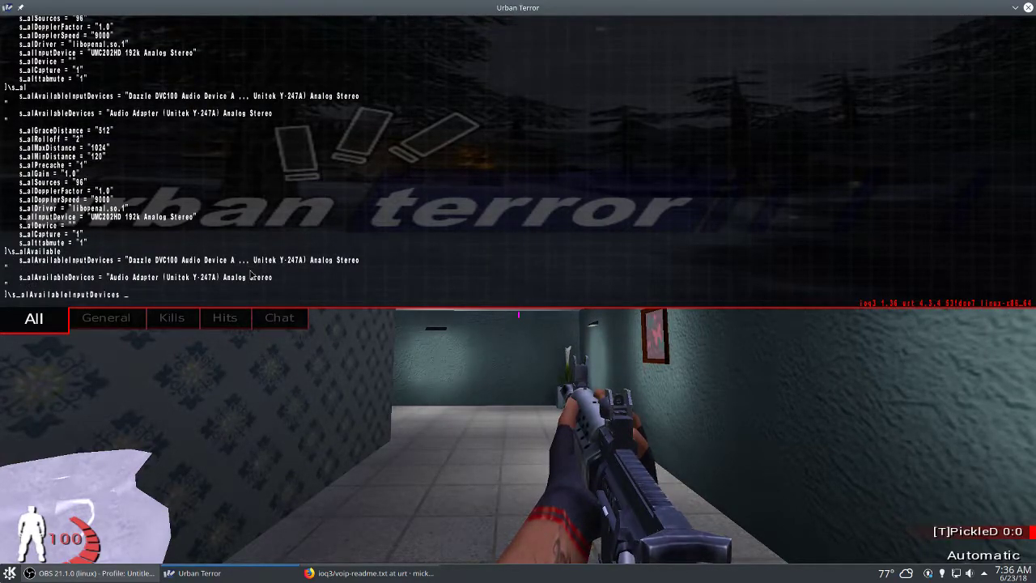
key("Return")
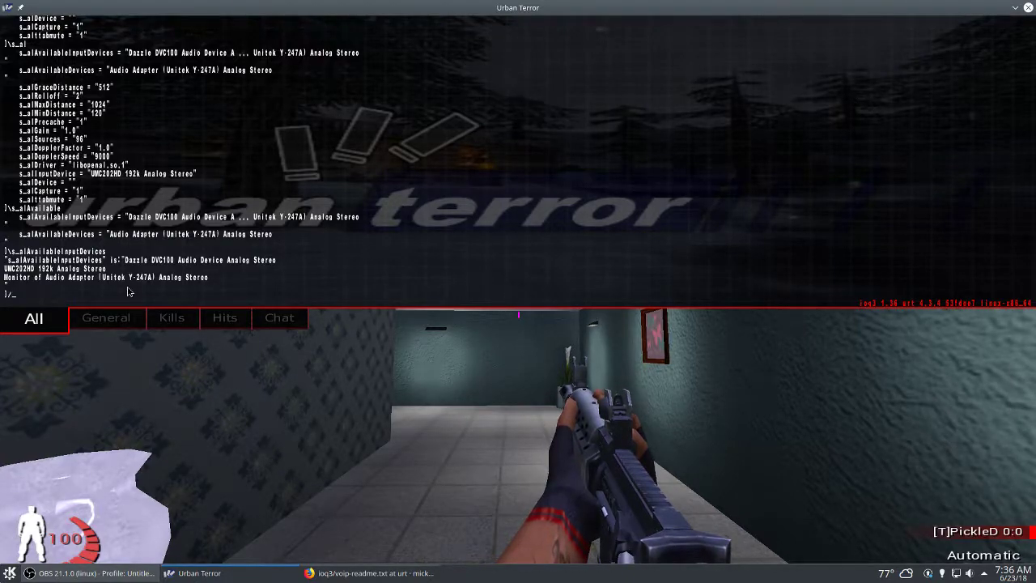
Set s_alInputDevice to UMC202HD 192k Analog Stereo and close the console.
key("Tab")
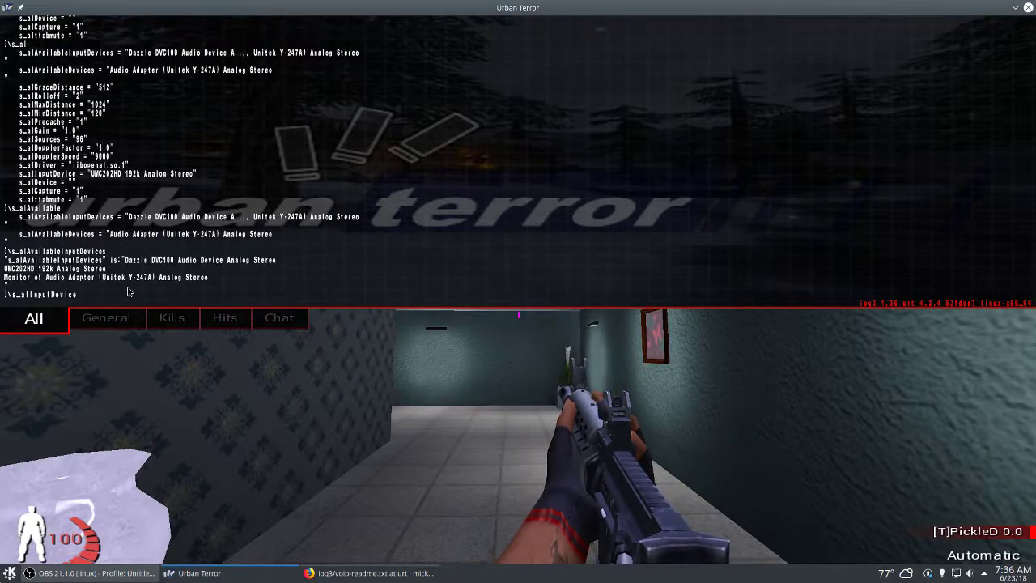
type("=")
type("UMC")
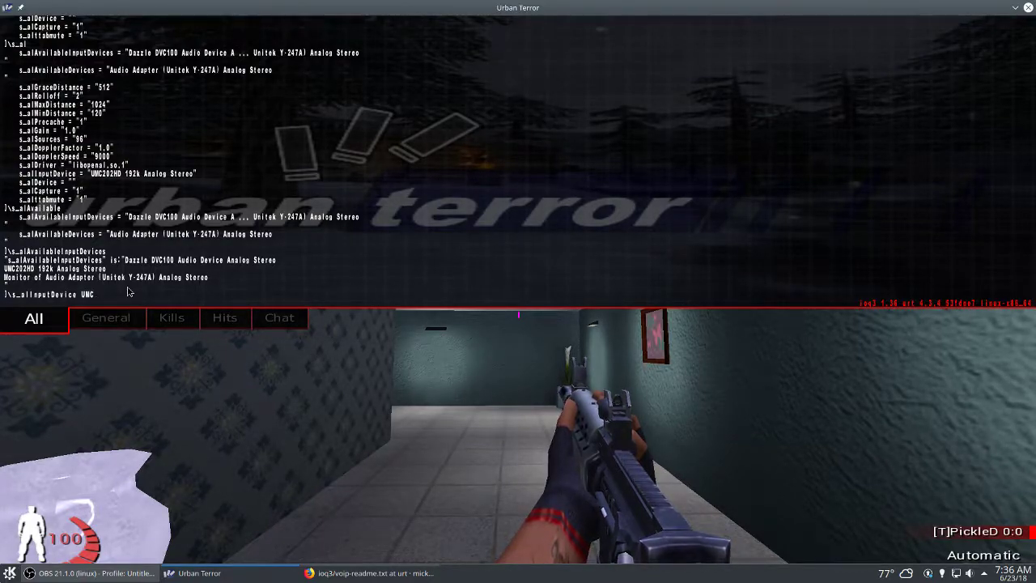
type("202HD")
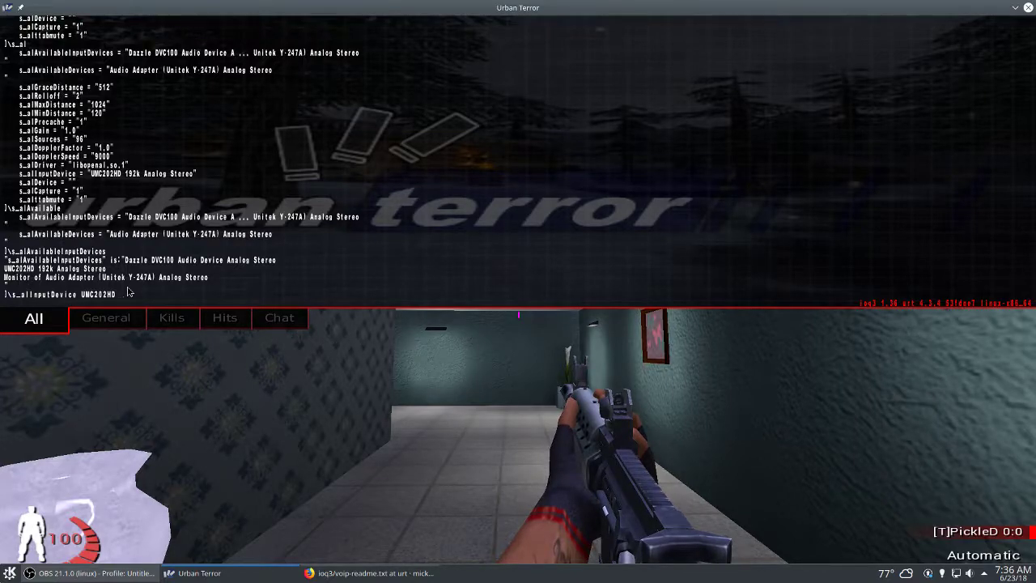
type(" 192k Analog Stereo")
key("Return")
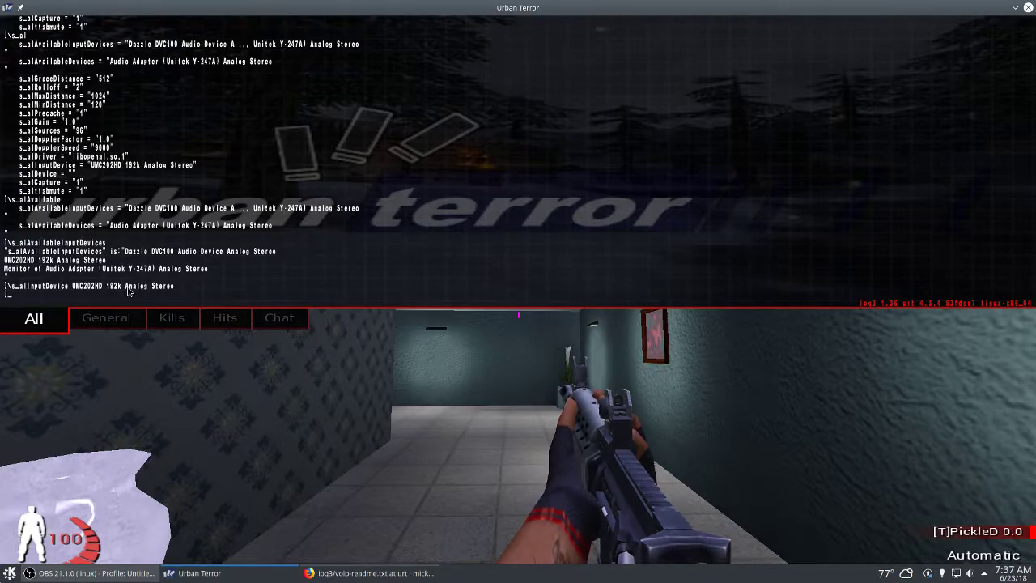
key("grave")
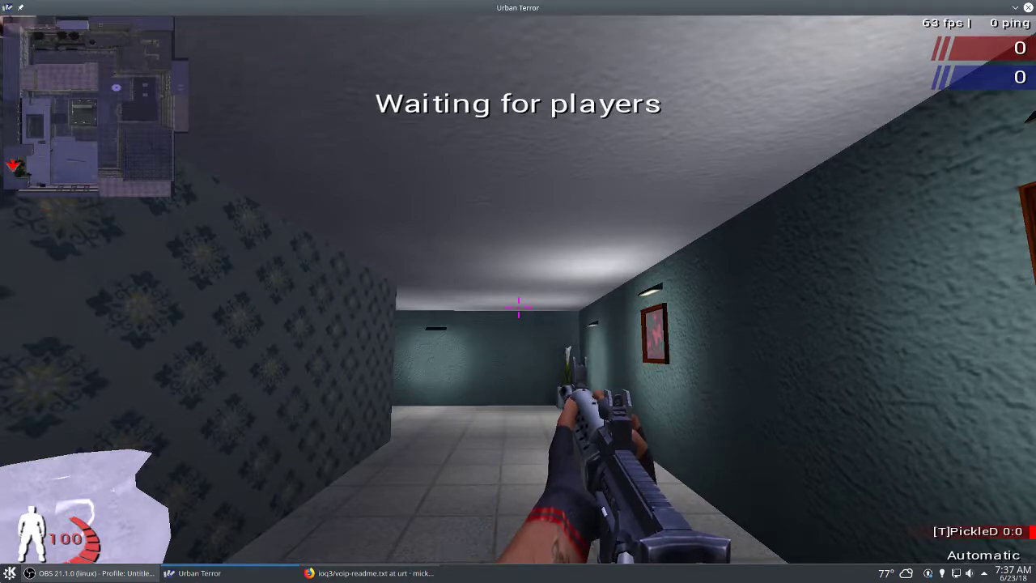
key("q")
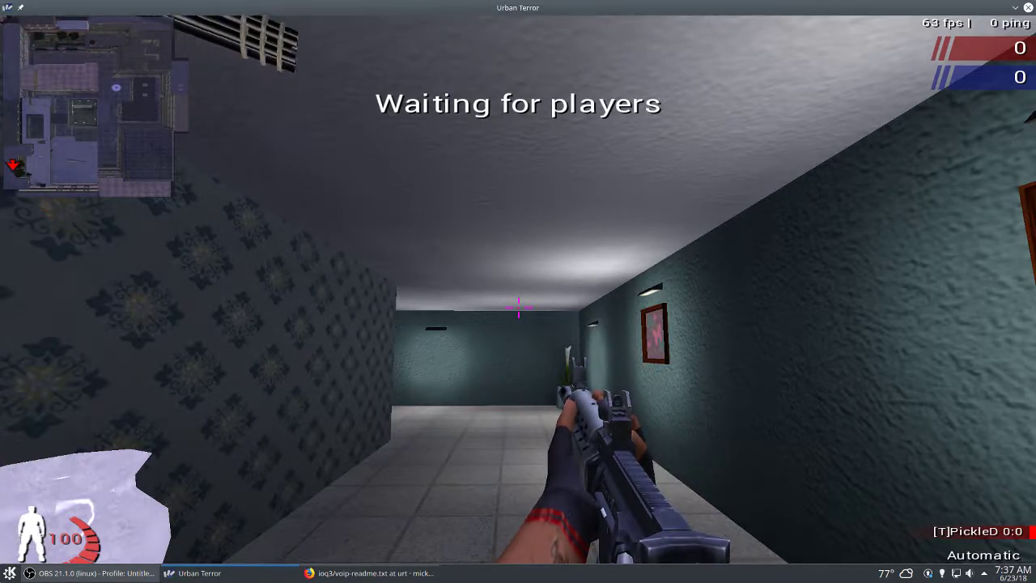
key("w")
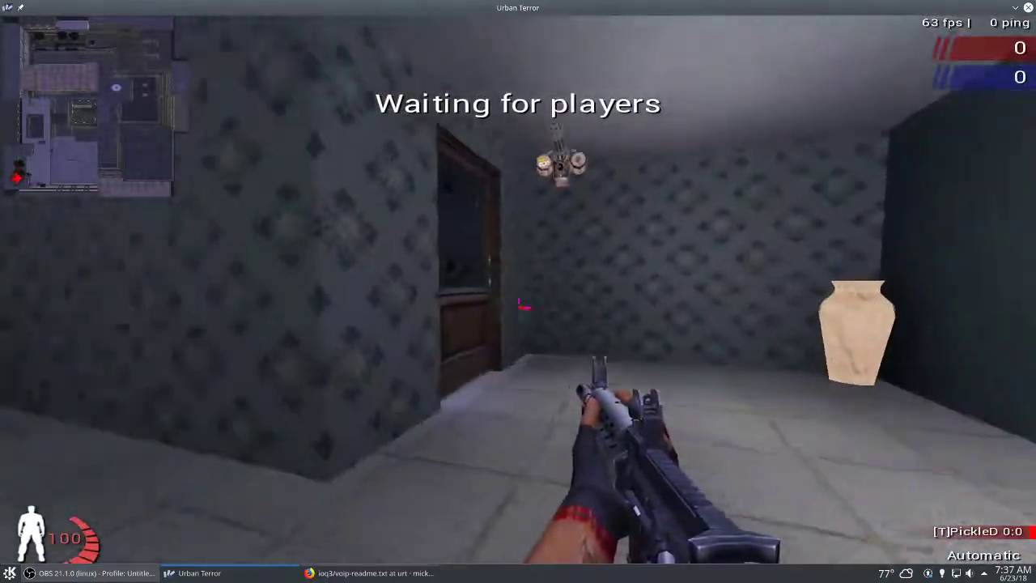
mouse_move(518, 307)
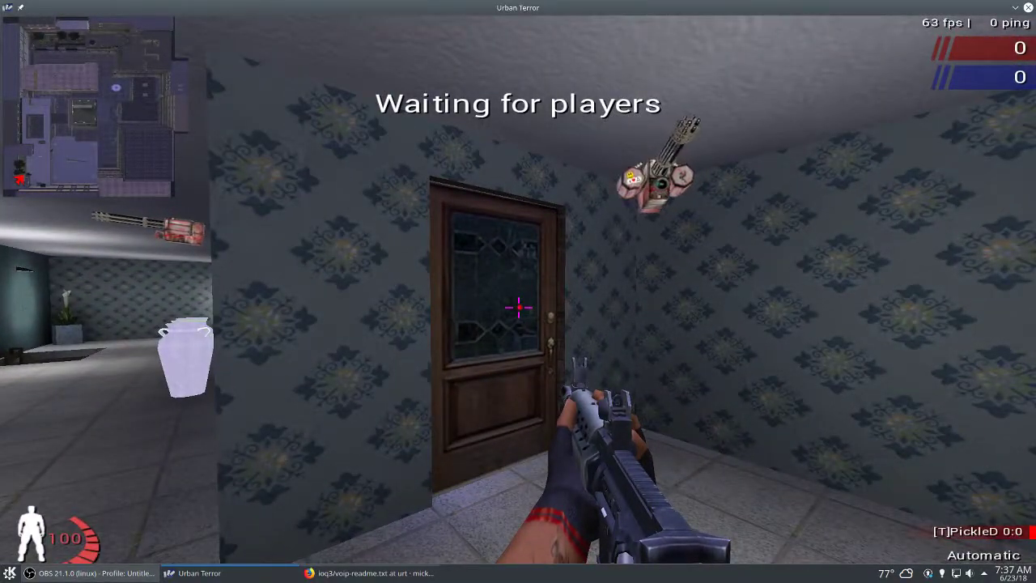
Review the game's system Sound settings, including the audio device entry, and return to the match.
key("Escape")
left_click(509, 55)
left_click(943, 205)
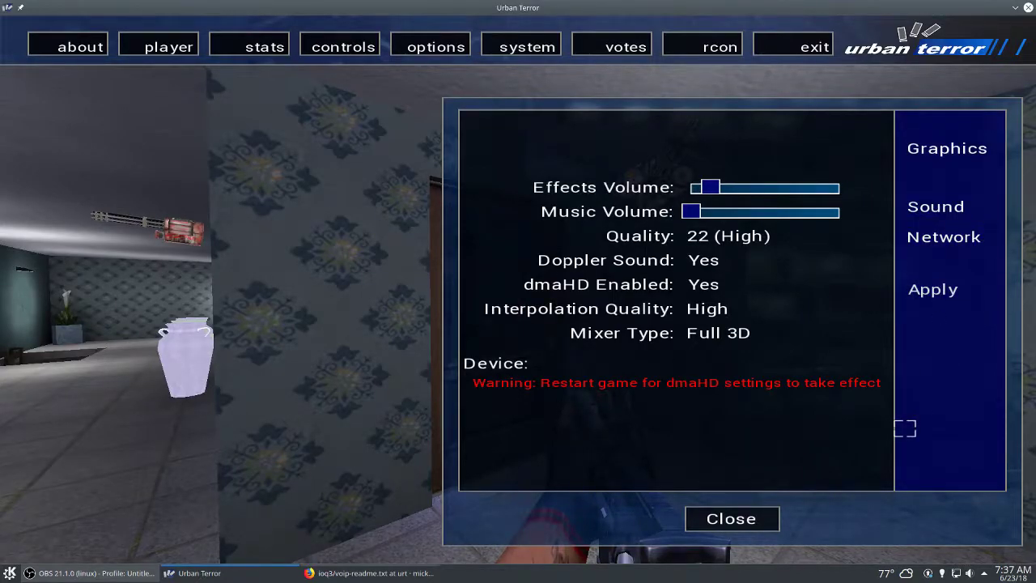
key("Escape")
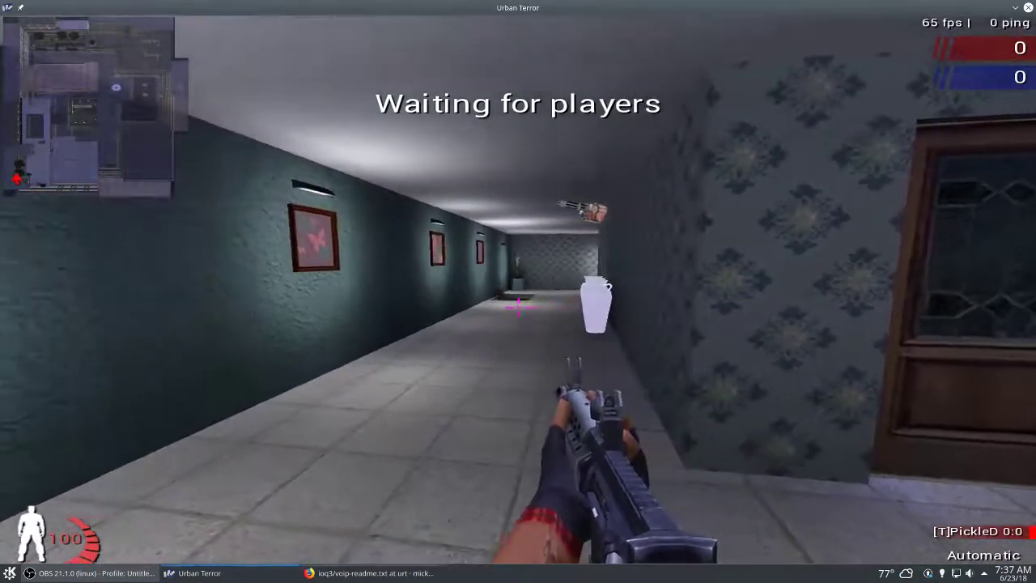
key("w")
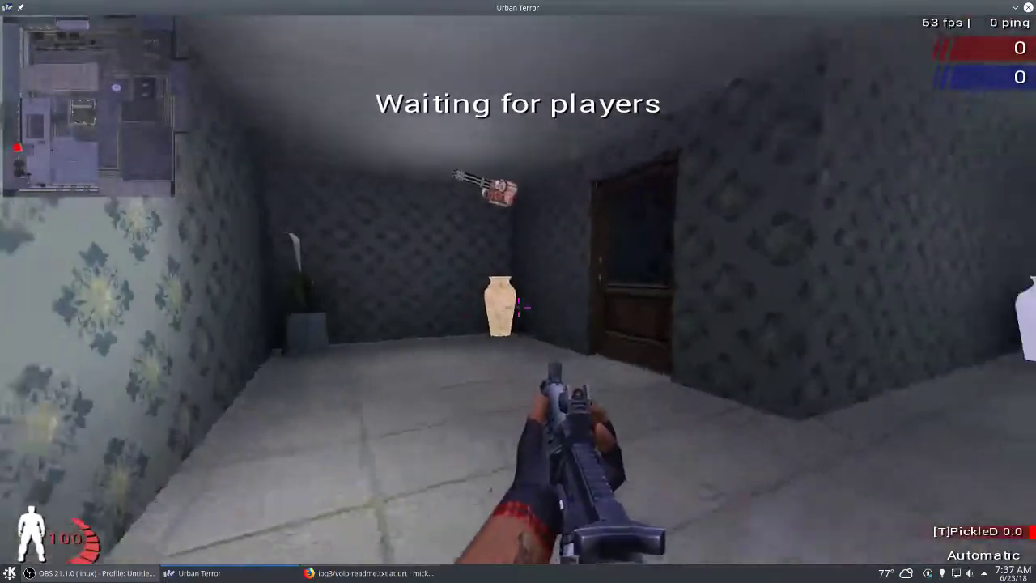
key("s")
key("Escape")
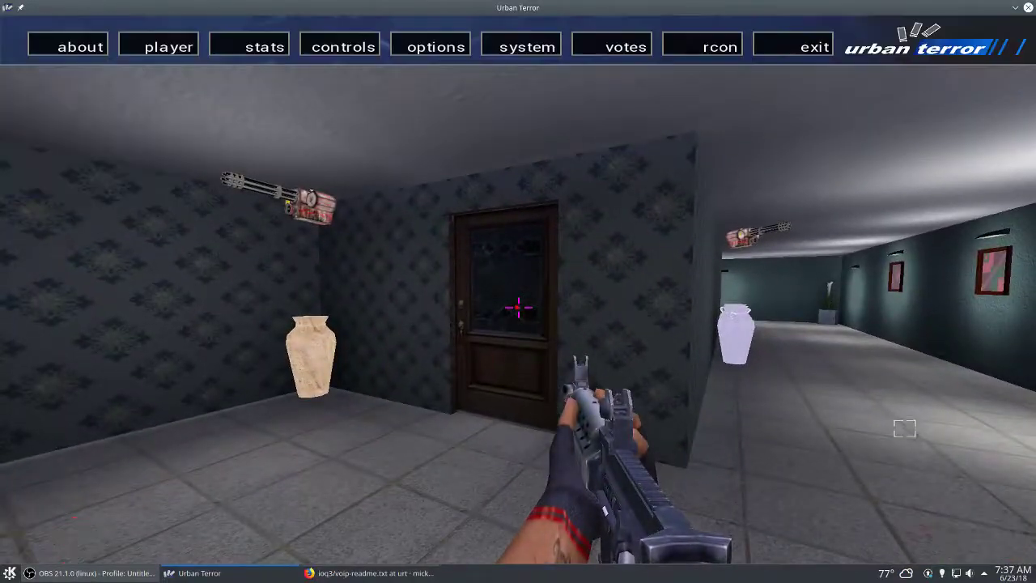
left_click(538, 46)
left_click(930, 209)
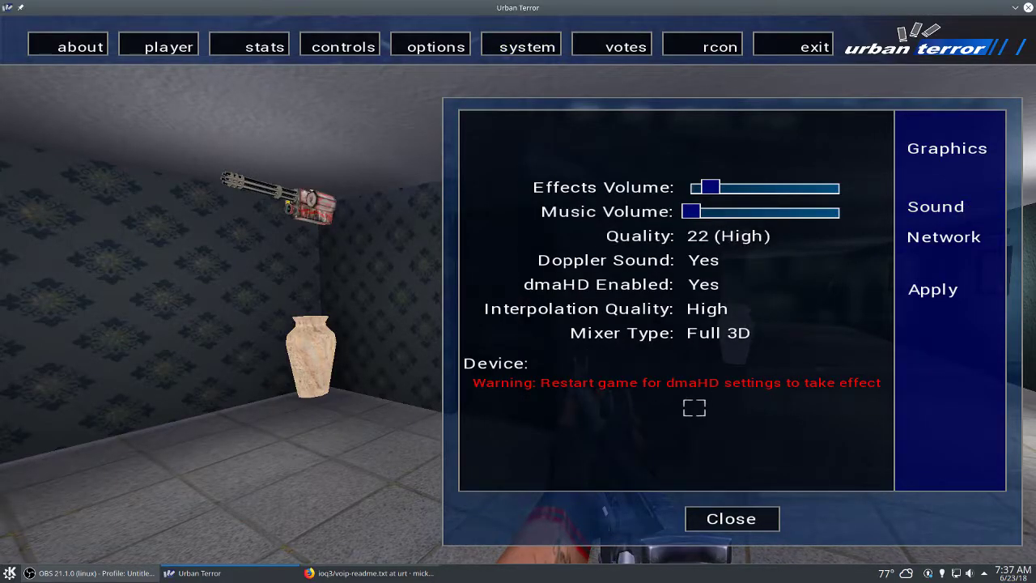
key("grave")
key("grave")
key("Escape")
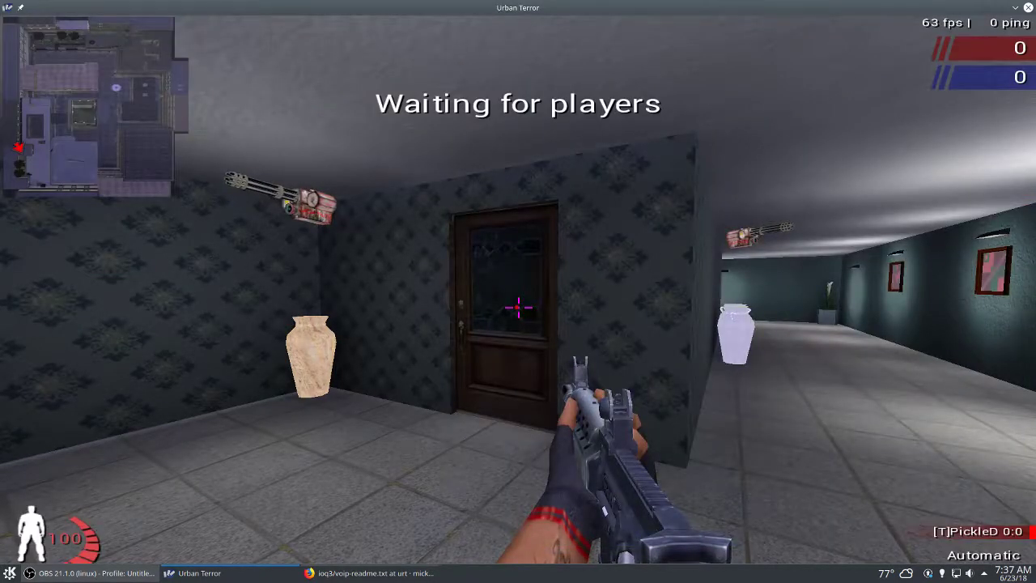
Reopen the game console and switch back to the OBS window.
key("grave")
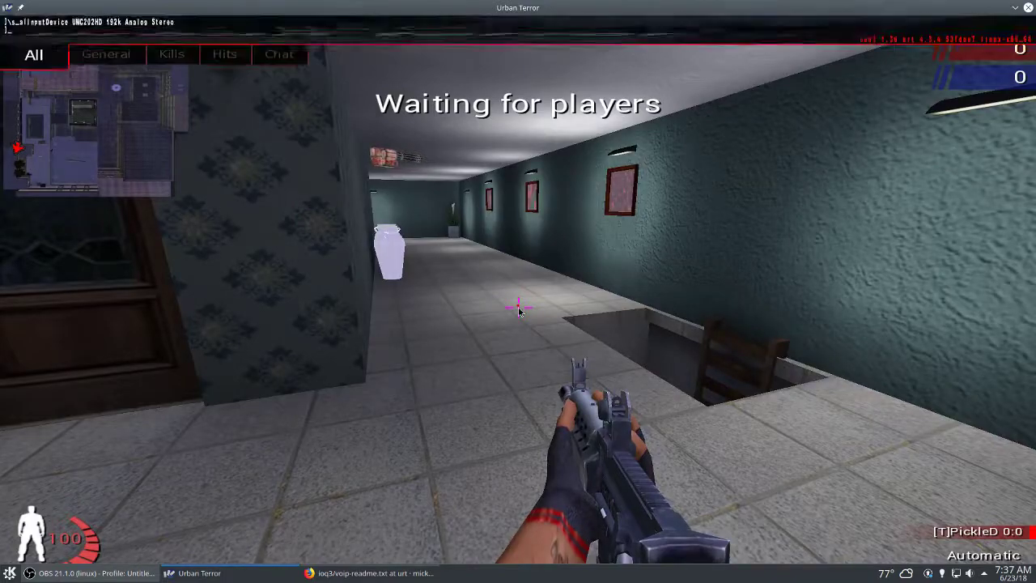
key("grave")
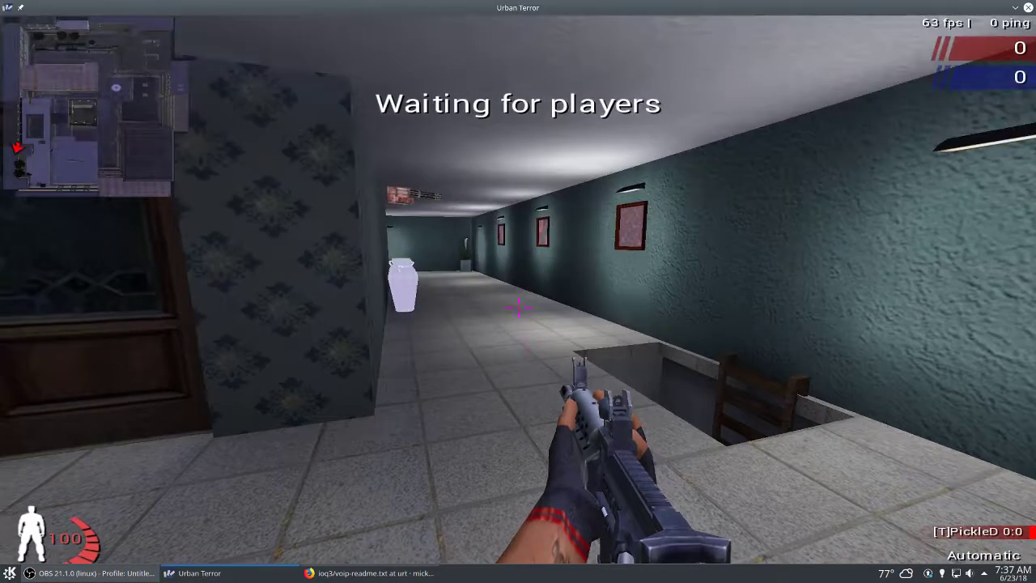
key("grave")
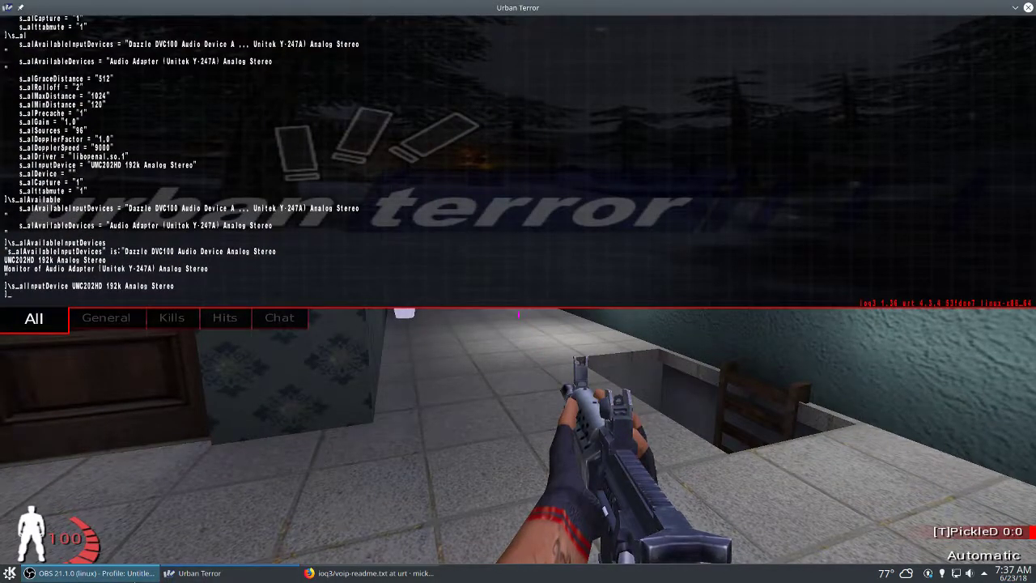
mouse_move(133, 580)
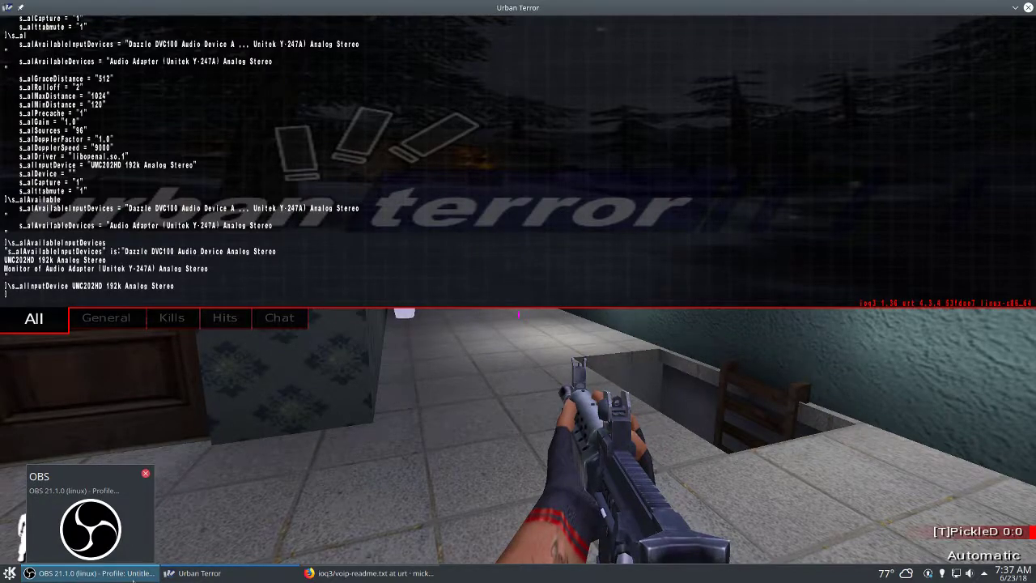
left_click(133, 579)
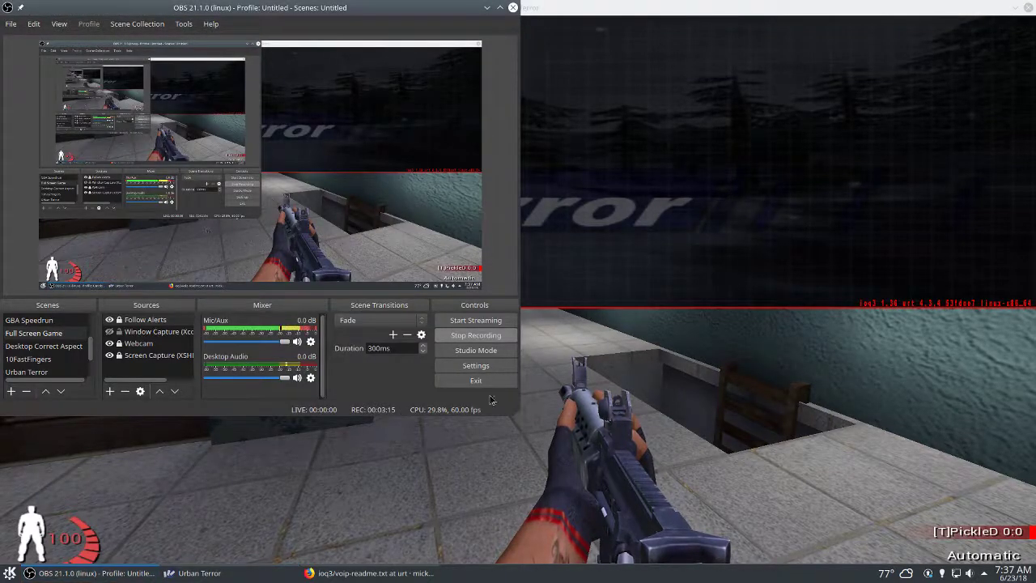